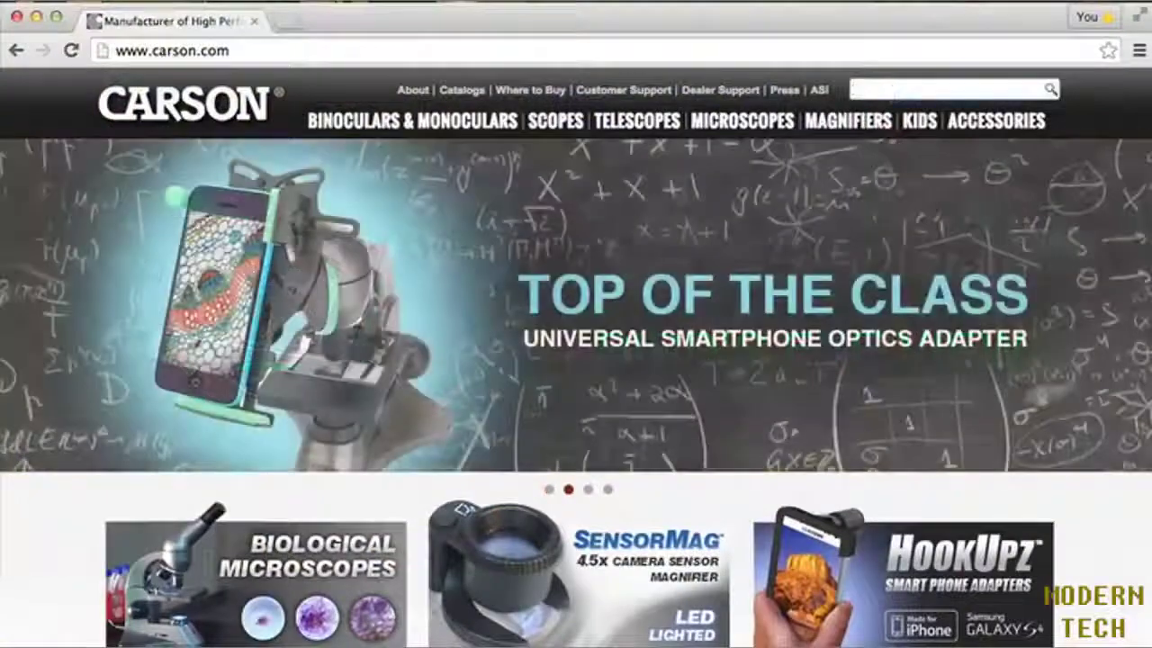
text(eFlex)
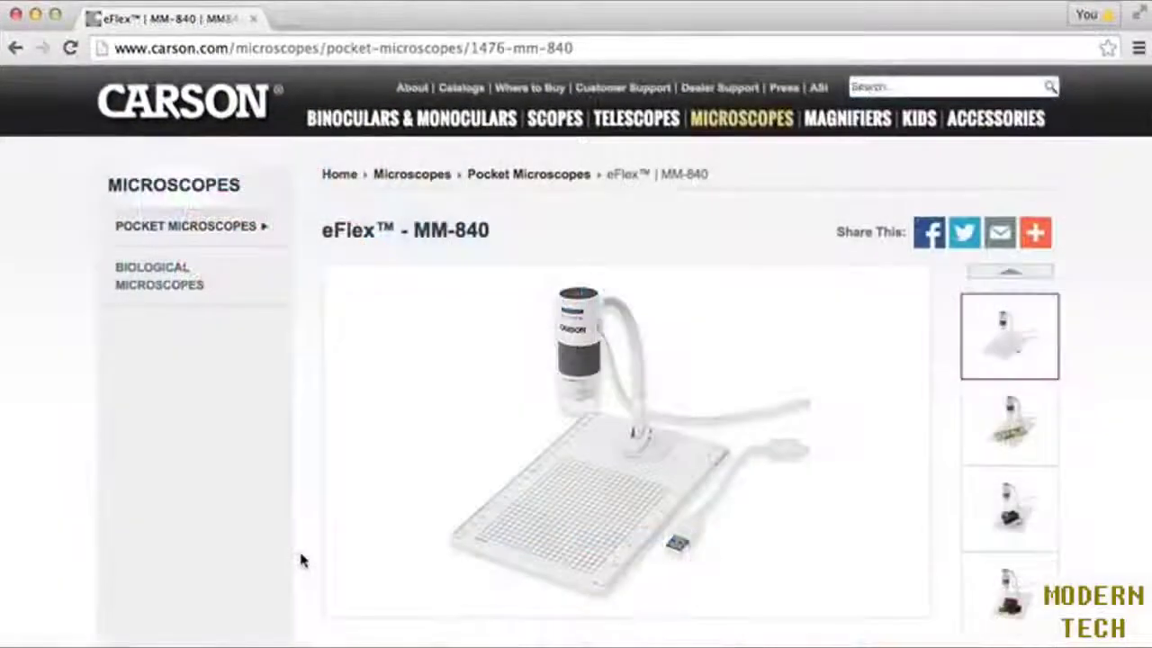
scroll(301, 559, down, 2)
scroll(302, 560, down, 4)
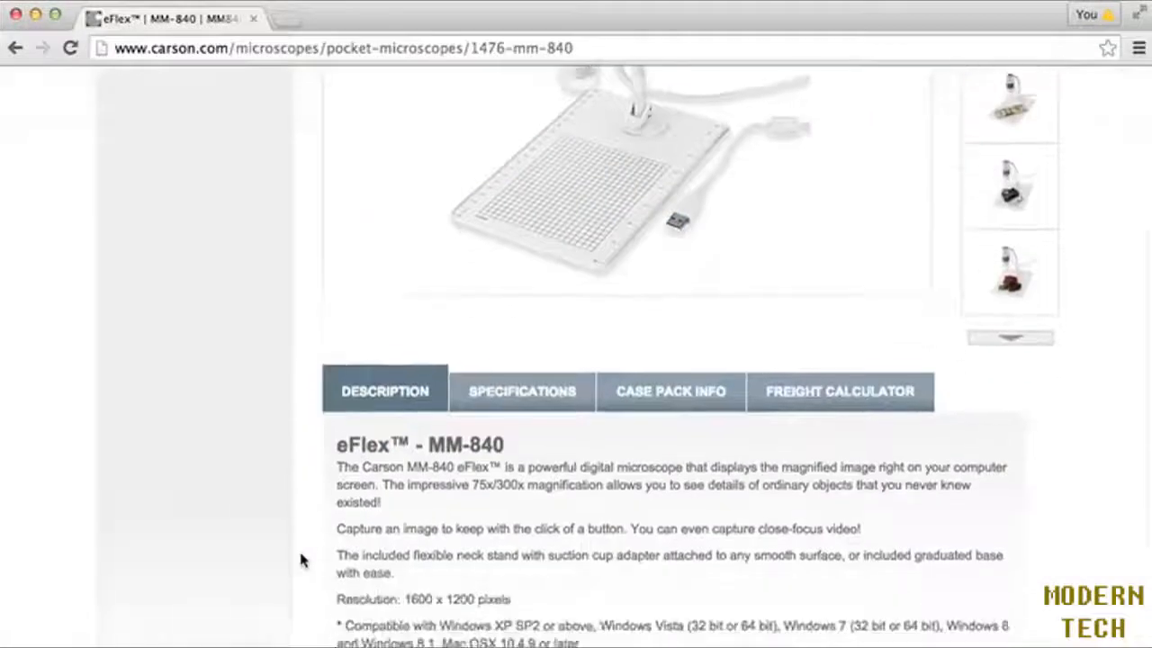
scroll(299, 548, down, 4)
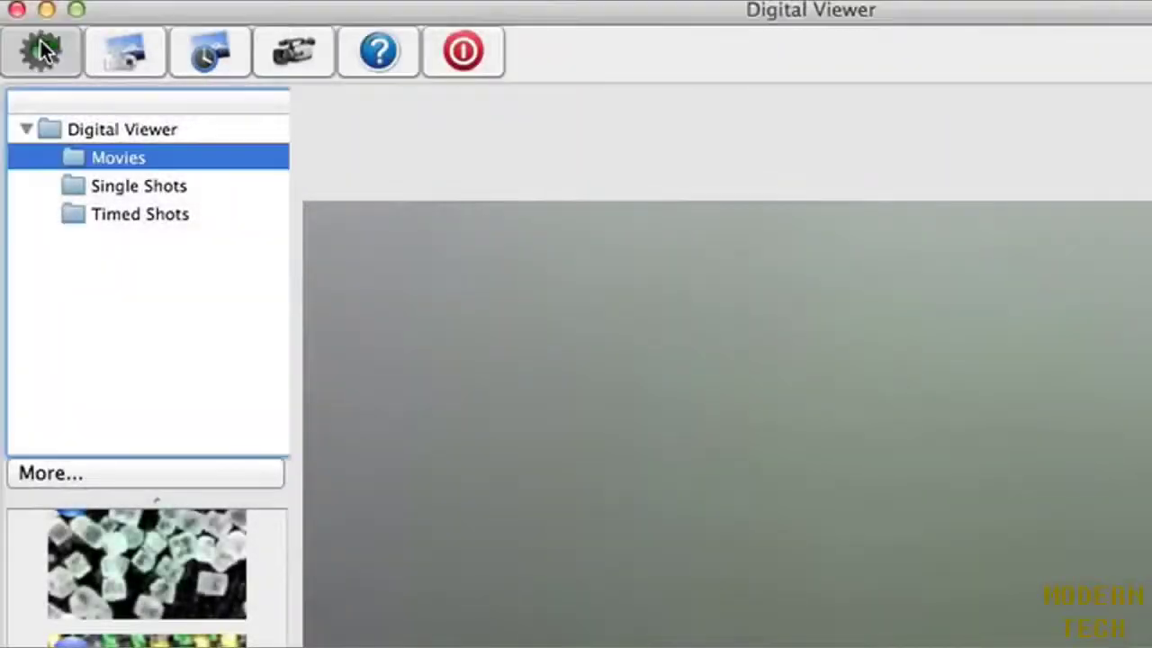
Set the capture device to USB2.0 Camera instead of the FaceTime camera
click(39, 50)
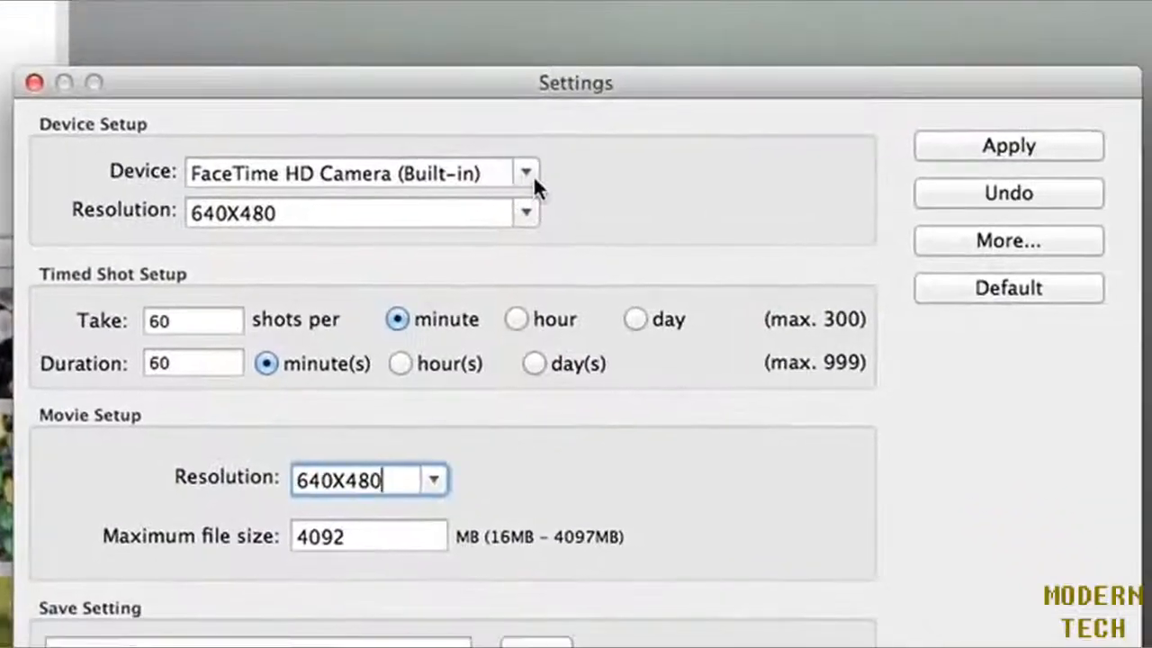
click(532, 175)
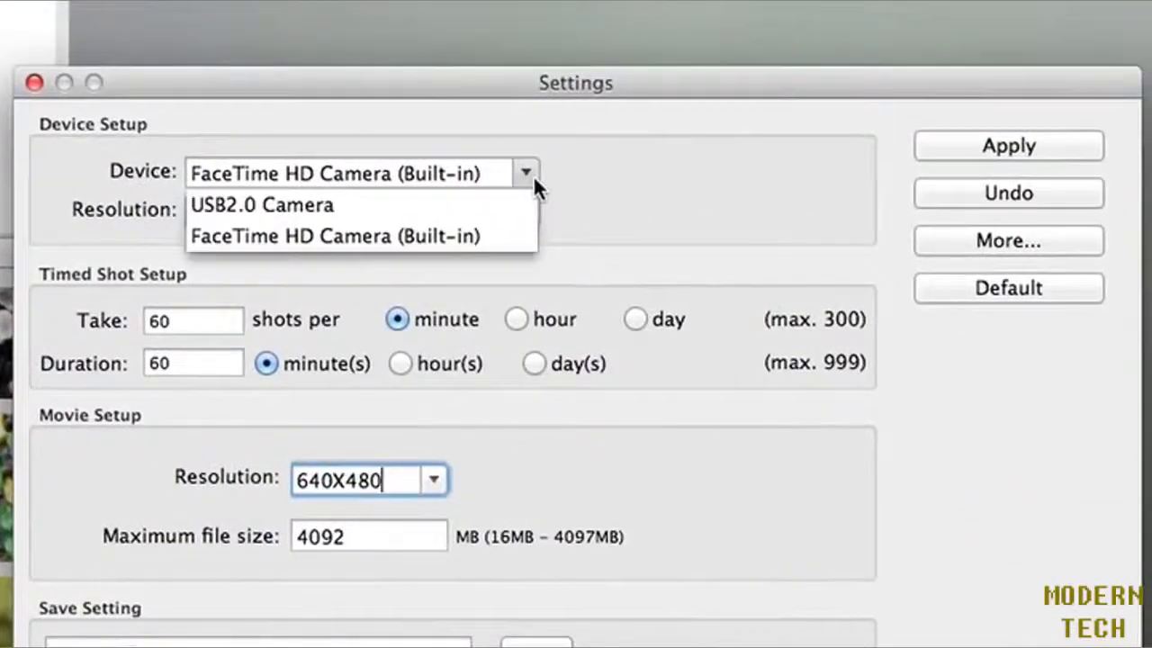
click(292, 207)
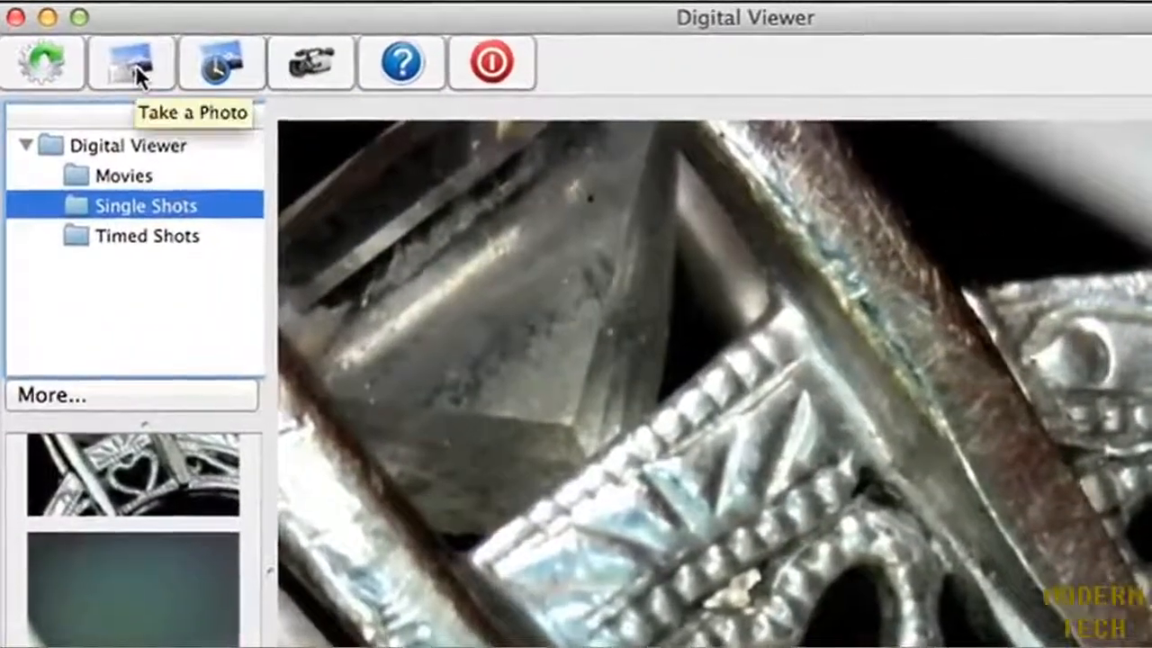
Take a single-shot photo of the magnified ring's gemstone setting
click(136, 69)
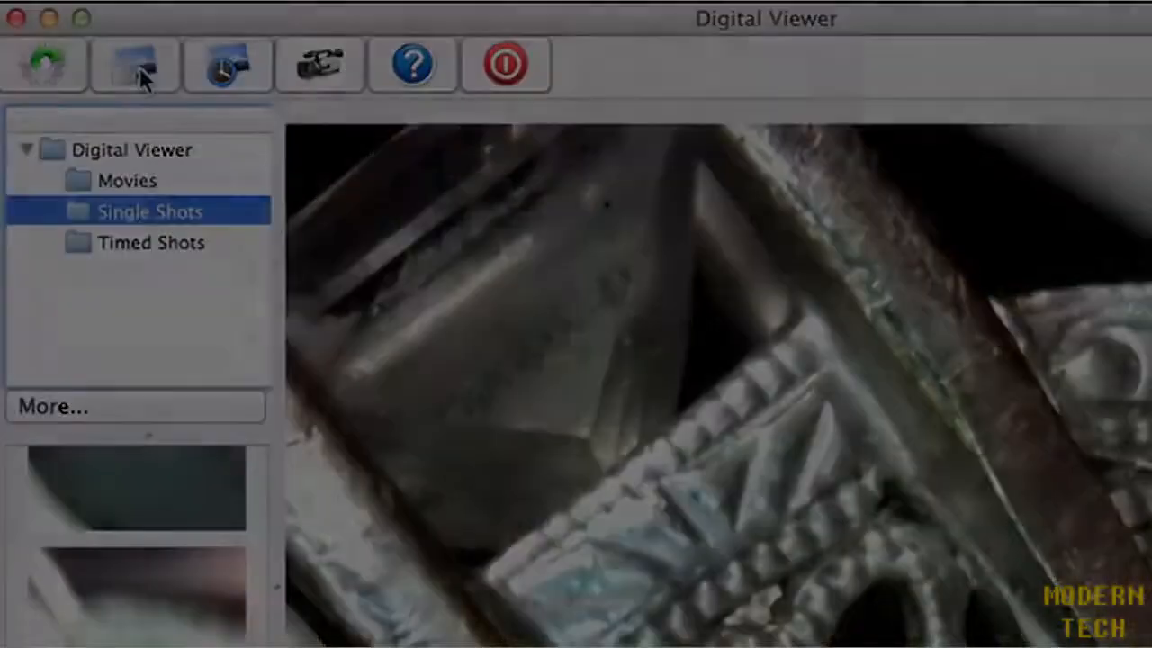